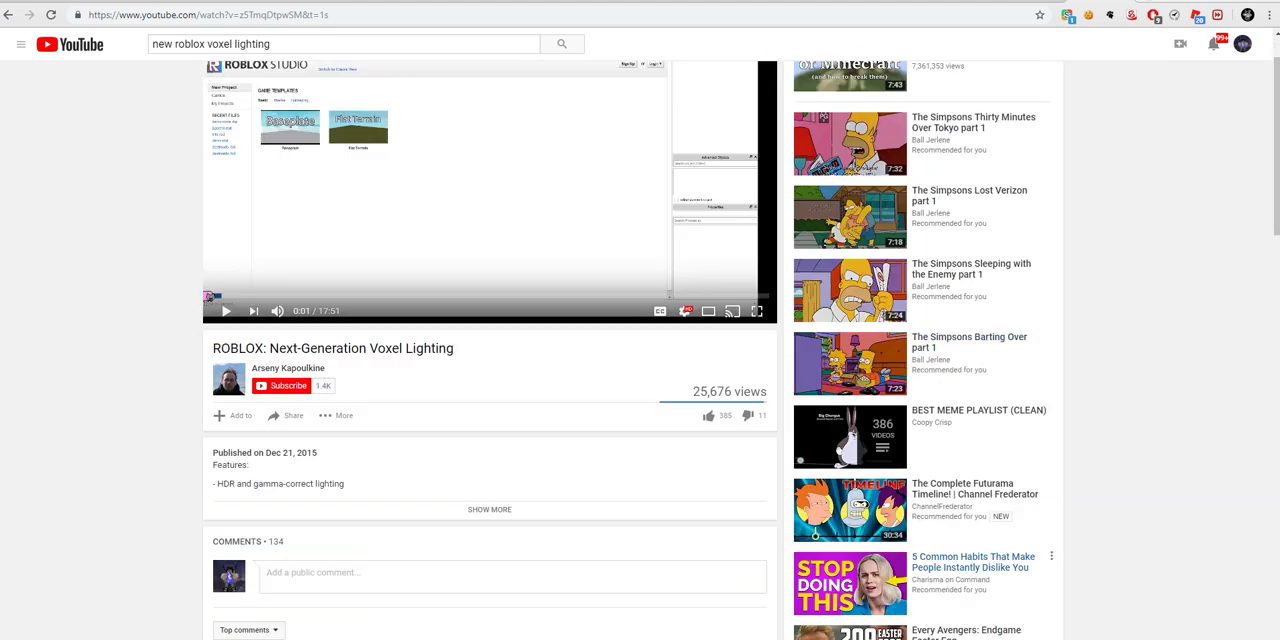
{"action": "scroll", "coordinate": [490, 400], "scroll_direction": "up", "scroll_amount": 2}
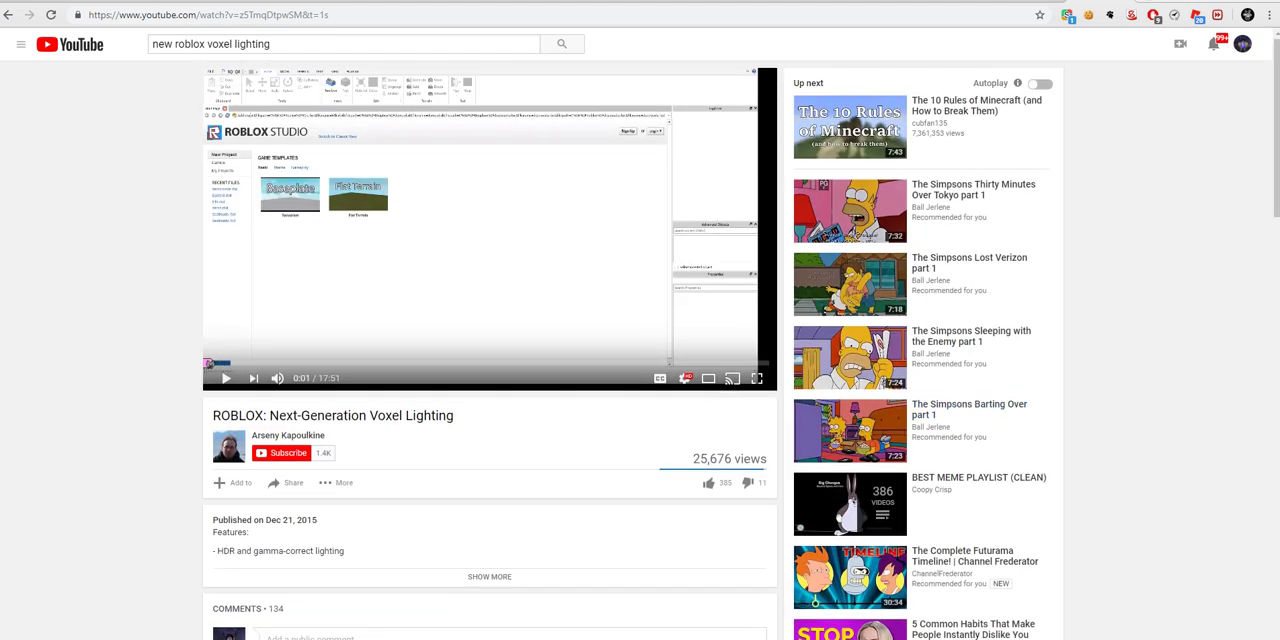
{"action": "scroll", "coordinate": [490, 400], "scroll_direction": "down", "scroll_amount": 4}
{"action": "scroll", "coordinate": [490, 400], "scroll_direction": "down", "scroll_amount": 2}
{"action": "scroll", "coordinate": [490, 400], "scroll_direction": "down", "scroll_amount": 3}
{"action": "scroll", "coordinate": [490, 400], "scroll_direction": "down", "scroll_amount": 4}
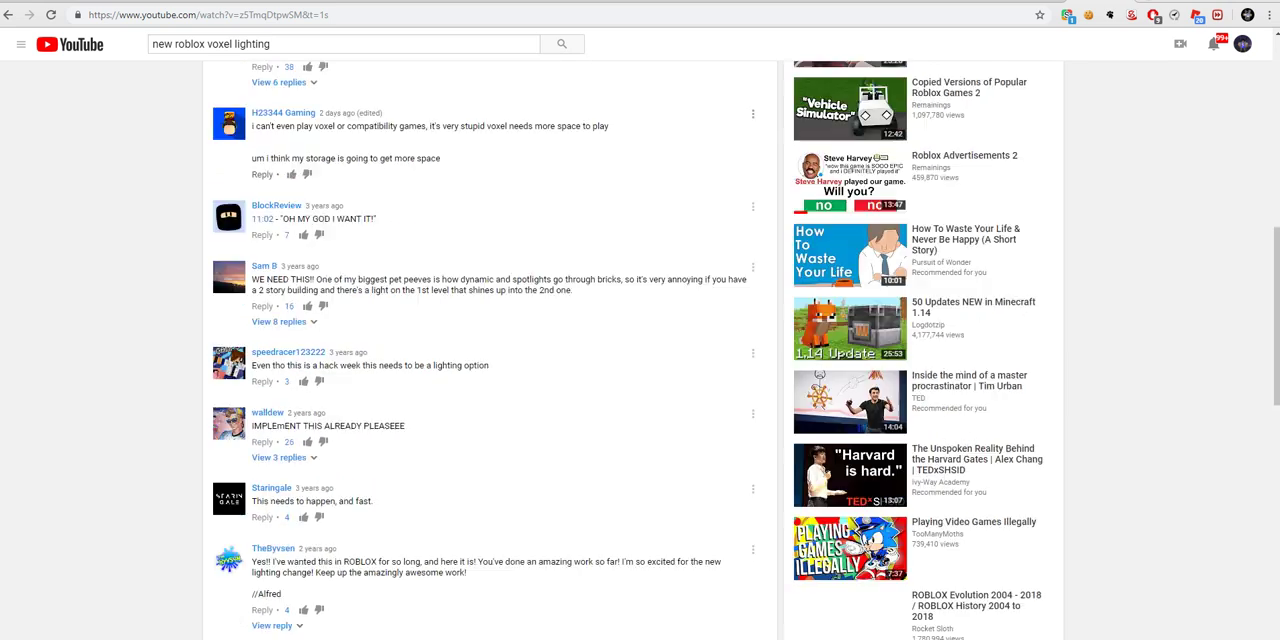
{"action": "scroll", "coordinate": [490, 400], "scroll_direction": "up", "scroll_amount": 4}
{"action": "scroll", "coordinate": [490, 400], "scroll_direction": "up", "scroll_amount": 8}
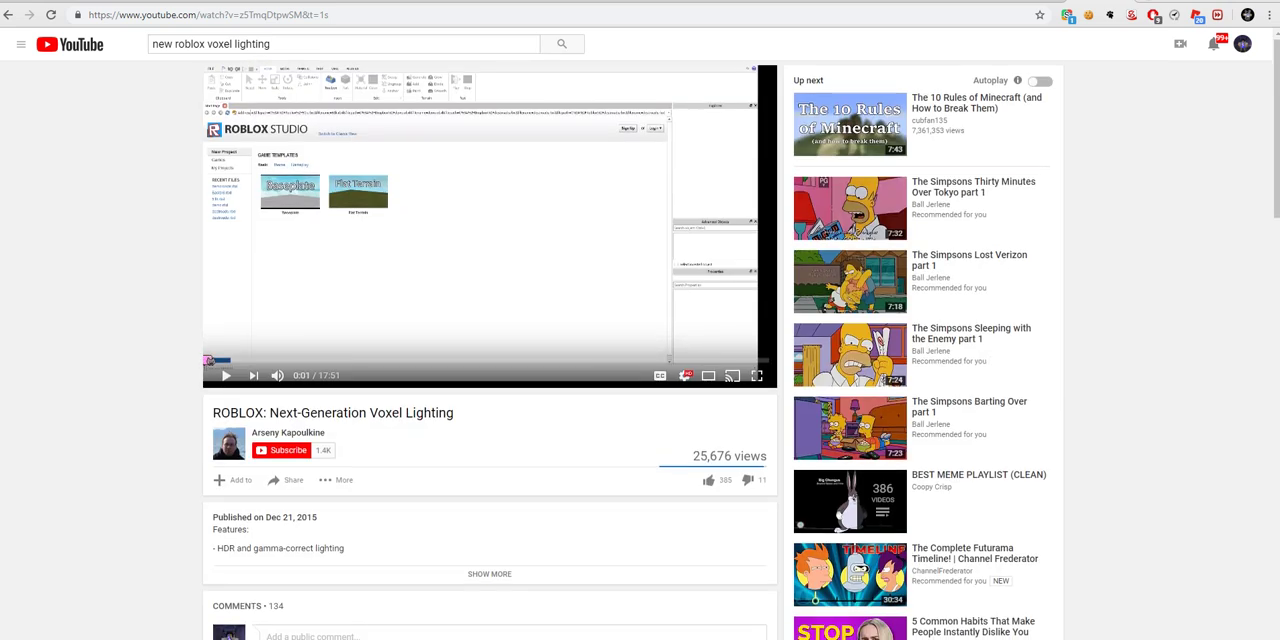
{"action": "scroll", "coordinate": [490, 400], "scroll_direction": "down", "scroll_amount": 2}
{"action": "scroll", "coordinate": [490, 400], "scroll_direction": "down", "scroll_amount": 2}
{"action": "scroll", "coordinate": [490, 400], "scroll_direction": "down", "scroll_amount": 2}
{"action": "scroll", "coordinate": [490, 400], "scroll_direction": "down", "scroll_amount": 8}
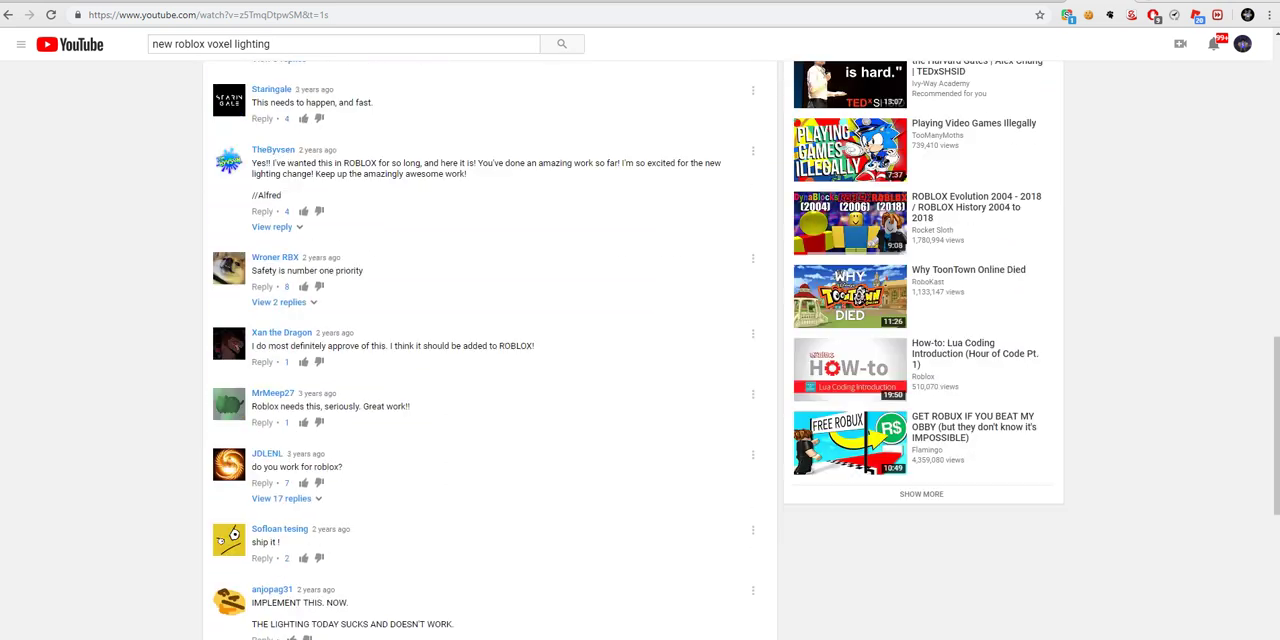
{"action": "scroll", "coordinate": [490, 400], "scroll_direction": "down", "scroll_amount": 1}
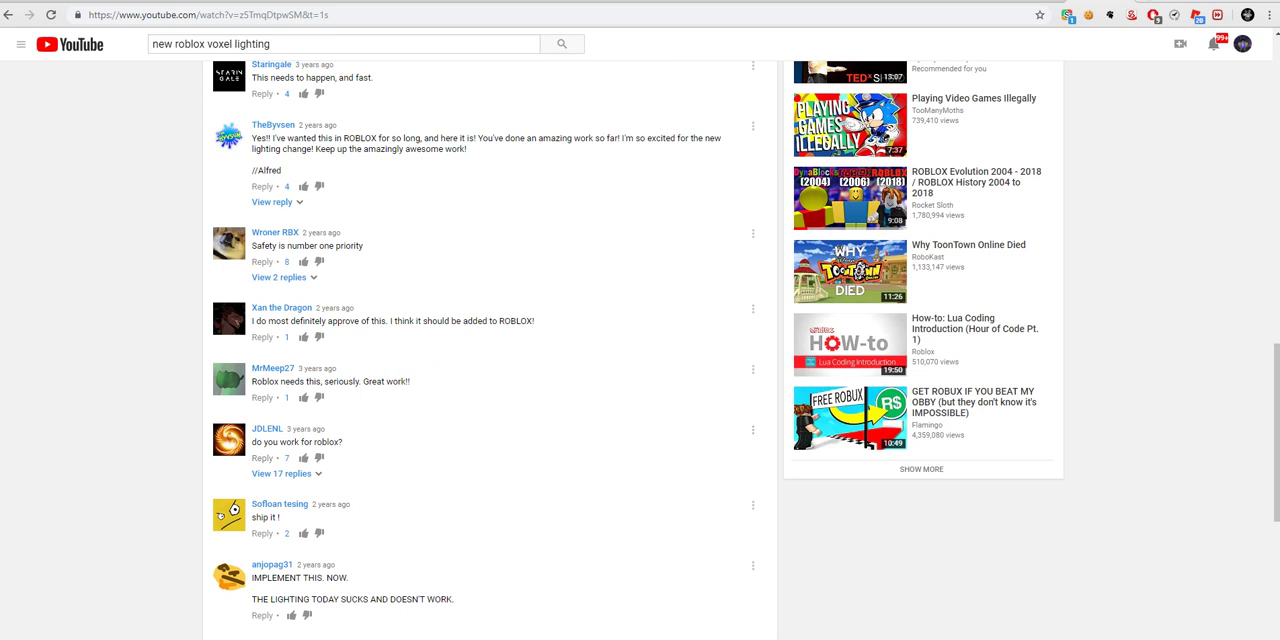
{"action": "scroll", "coordinate": [490, 400], "scroll_direction": "up", "scroll_amount": 1}
{"action": "scroll", "coordinate": [490, 400], "scroll_direction": "up", "scroll_amount": 1}
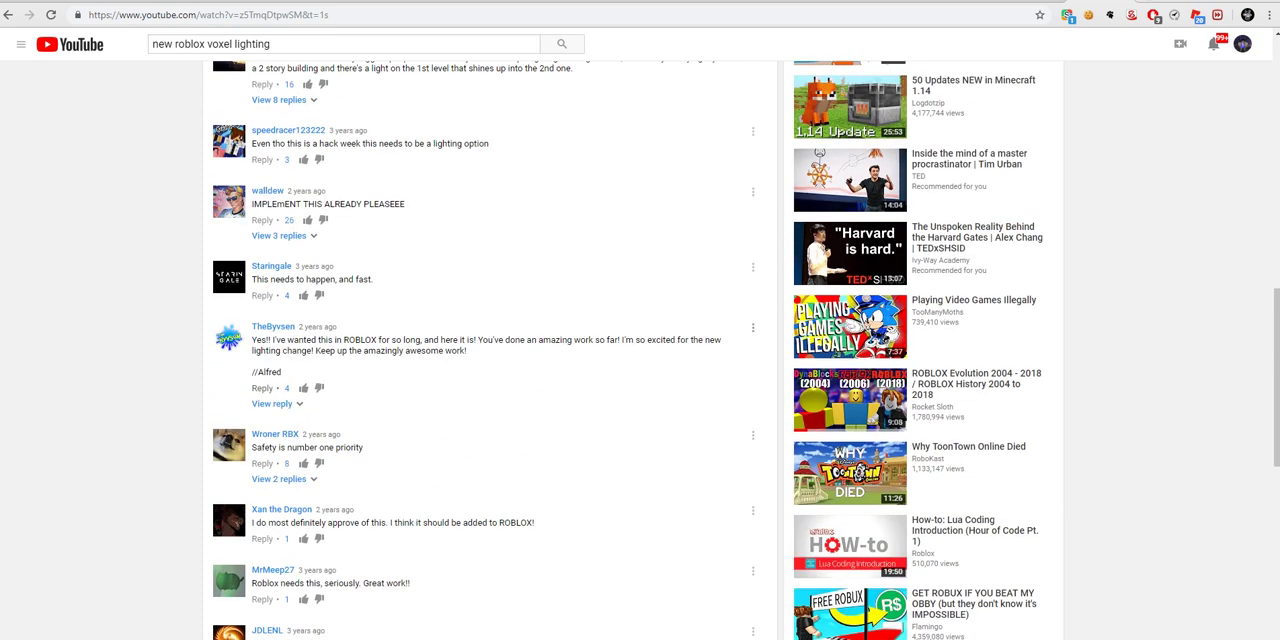
{"action": "scroll", "coordinate": [490, 400], "scroll_direction": "up", "scroll_amount": 8}
{"action": "scroll", "coordinate": [490, 400], "scroll_direction": "up", "scroll_amount": 1}
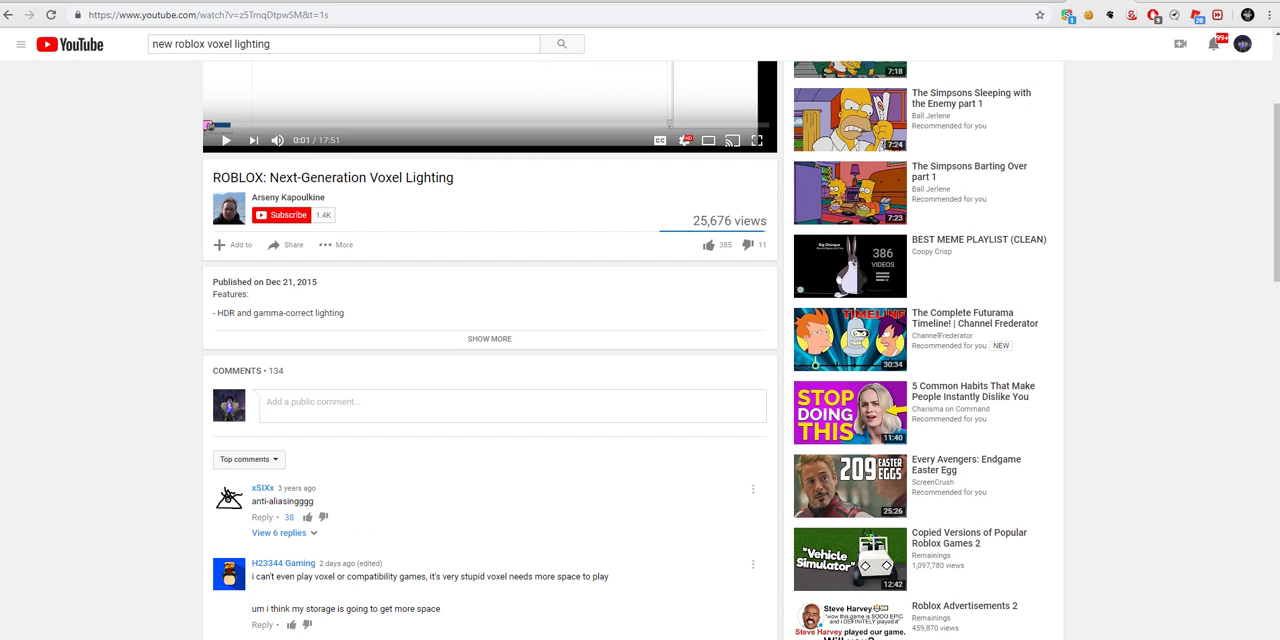
- Highlight the publish date, then expand the Voxel Lighting description to reveal its full feature list
{"action": "left_click_drag", "start_coordinate": [318, 282], "coordinate": [230, 293]}
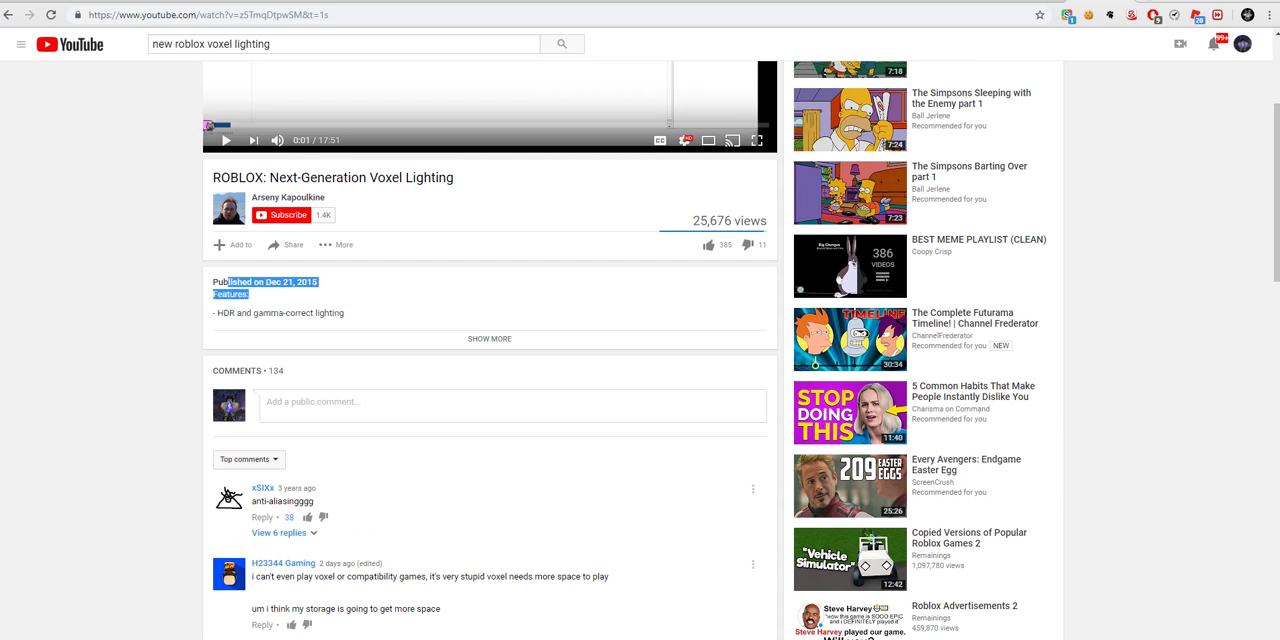
{"action": "left_click", "coordinate": [400, 300]}
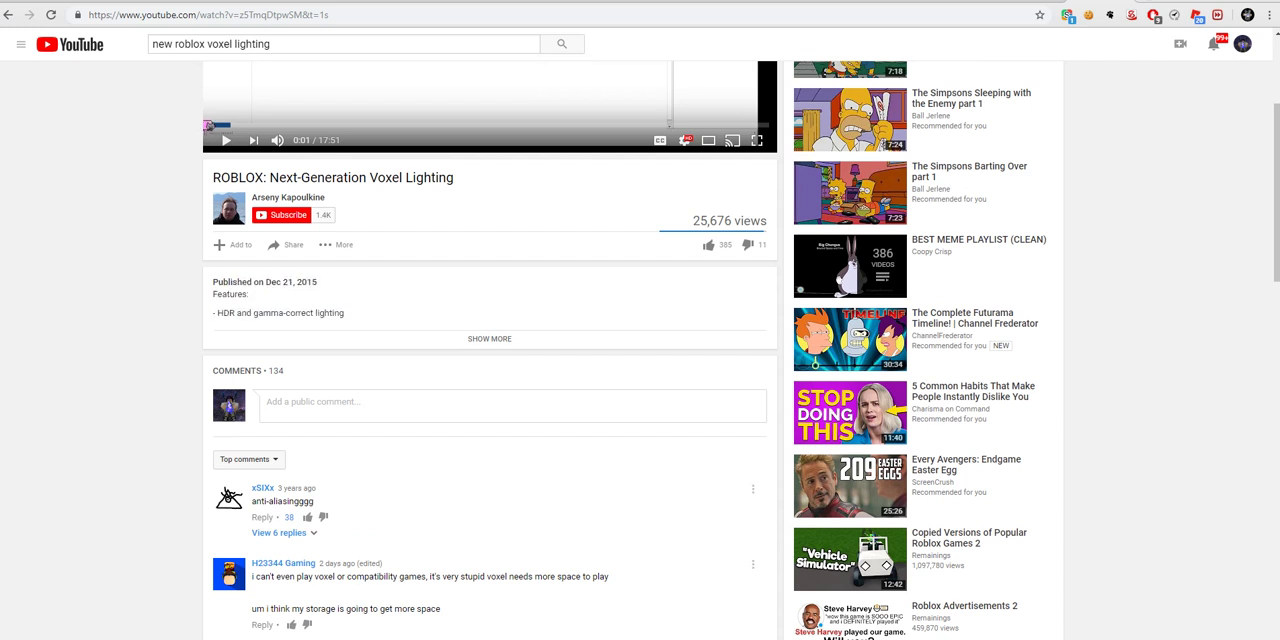
{"action": "scroll", "coordinate": [490, 400], "scroll_direction": "up", "scroll_amount": 1}
{"action": "left_click", "coordinate": [489, 406]}
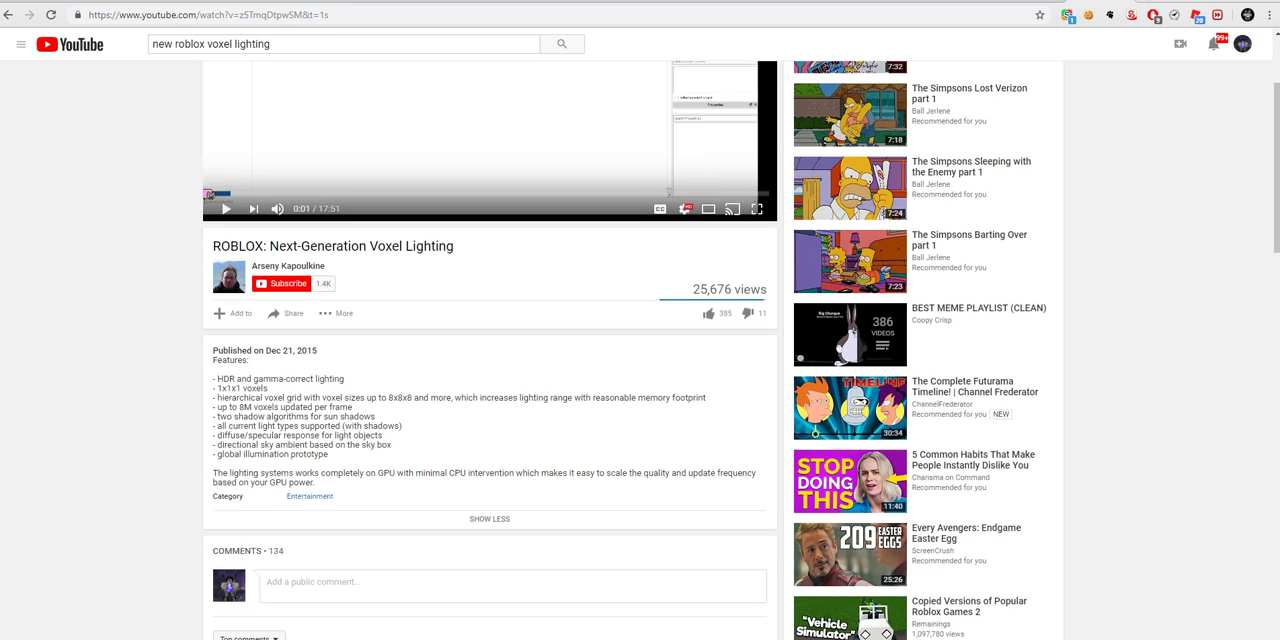
{"action": "scroll", "coordinate": [490, 400], "scroll_direction": "up", "scroll_amount": 2}
{"action": "key", "text": "ctrl+a"}
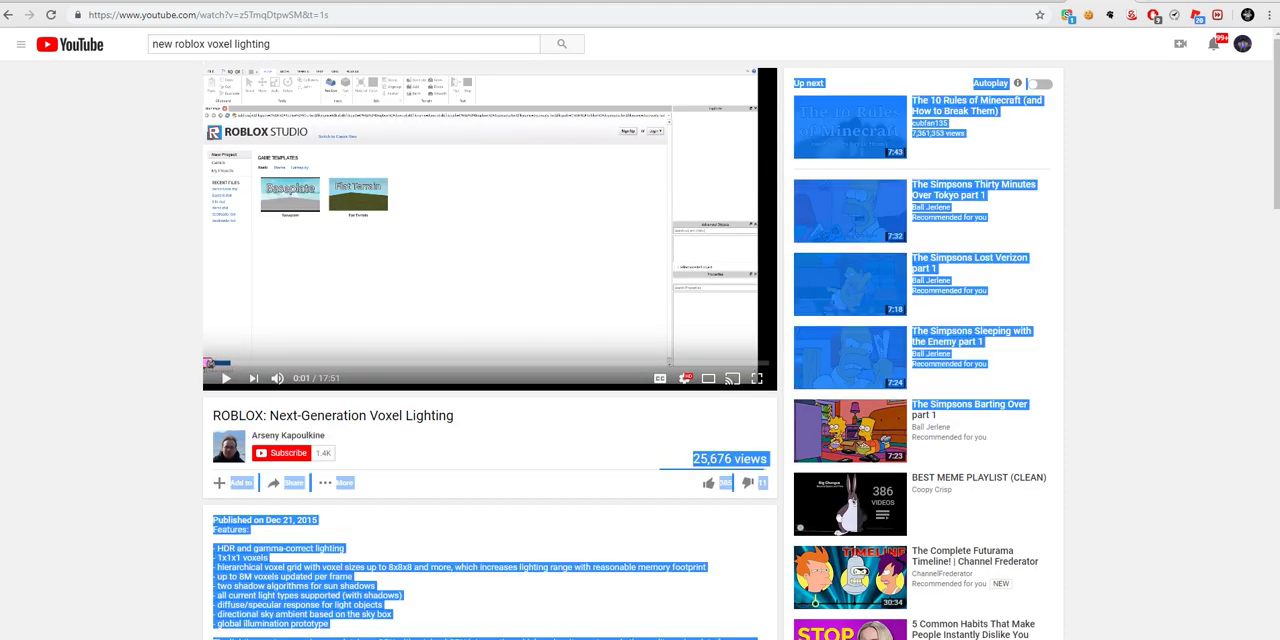
{"action": "left_click", "coordinate": [490, 400]}
{"action": "key", "text": "ctrl+a"}
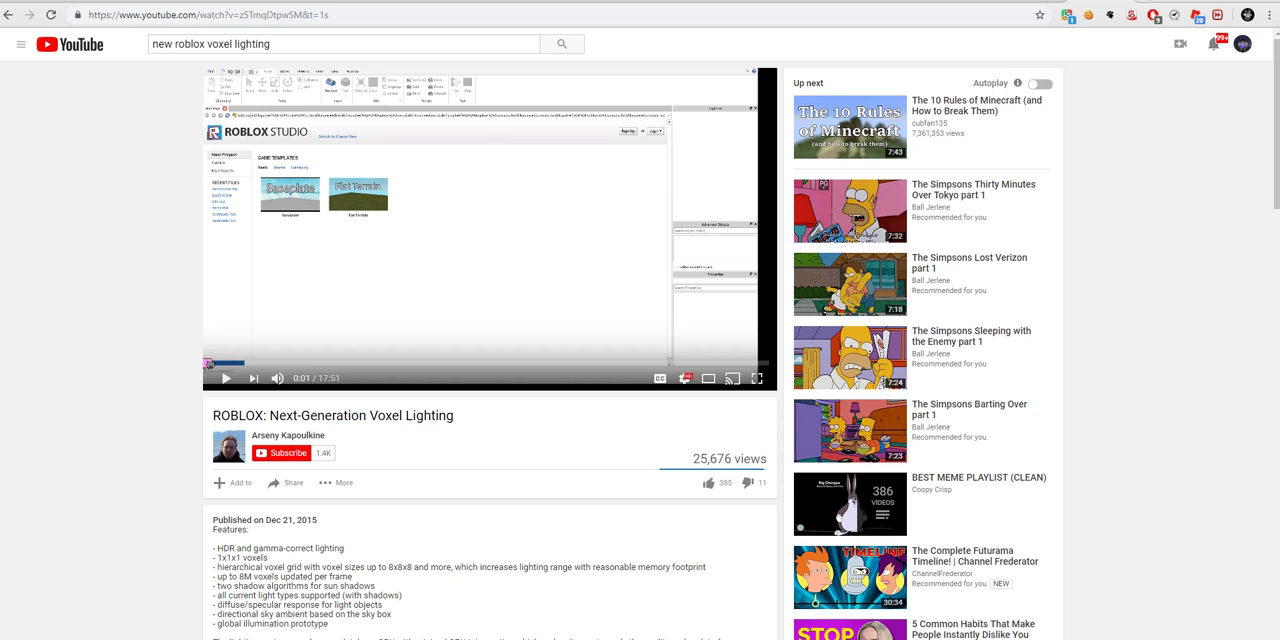
{"action": "scroll", "coordinate": [490, 350], "scroll_direction": "down", "scroll_amount": 4}
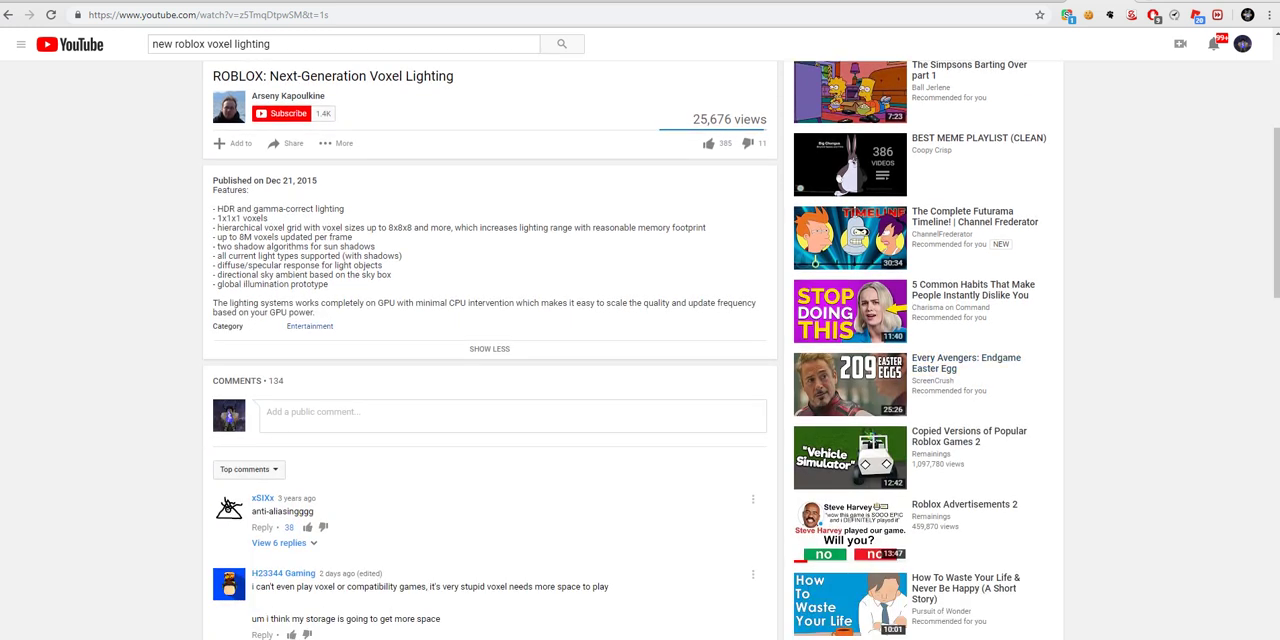
{"action": "scroll", "coordinate": [490, 350], "scroll_direction": "down", "scroll_amount": 3}
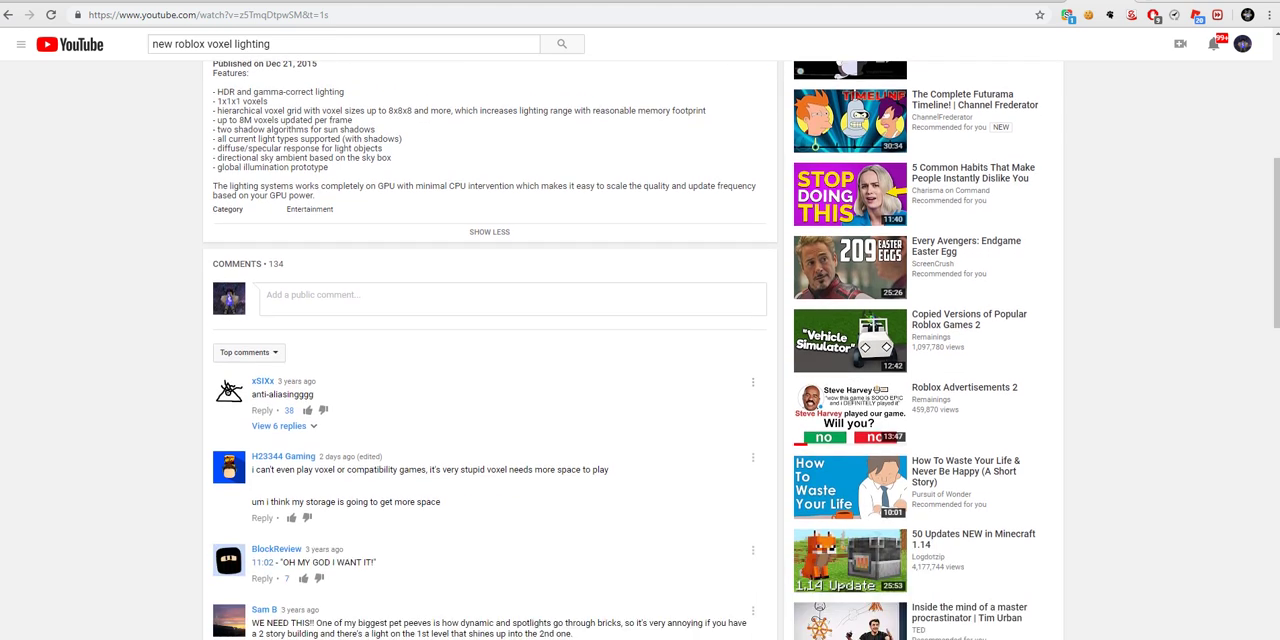
{"action": "scroll", "coordinate": [490, 350], "scroll_direction": "up", "scroll_amount": 3}
{"action": "scroll", "coordinate": [490, 350], "scroll_direction": "up", "scroll_amount": 3}
{"action": "scroll", "coordinate": [490, 350], "scroll_direction": "down", "scroll_amount": 1}
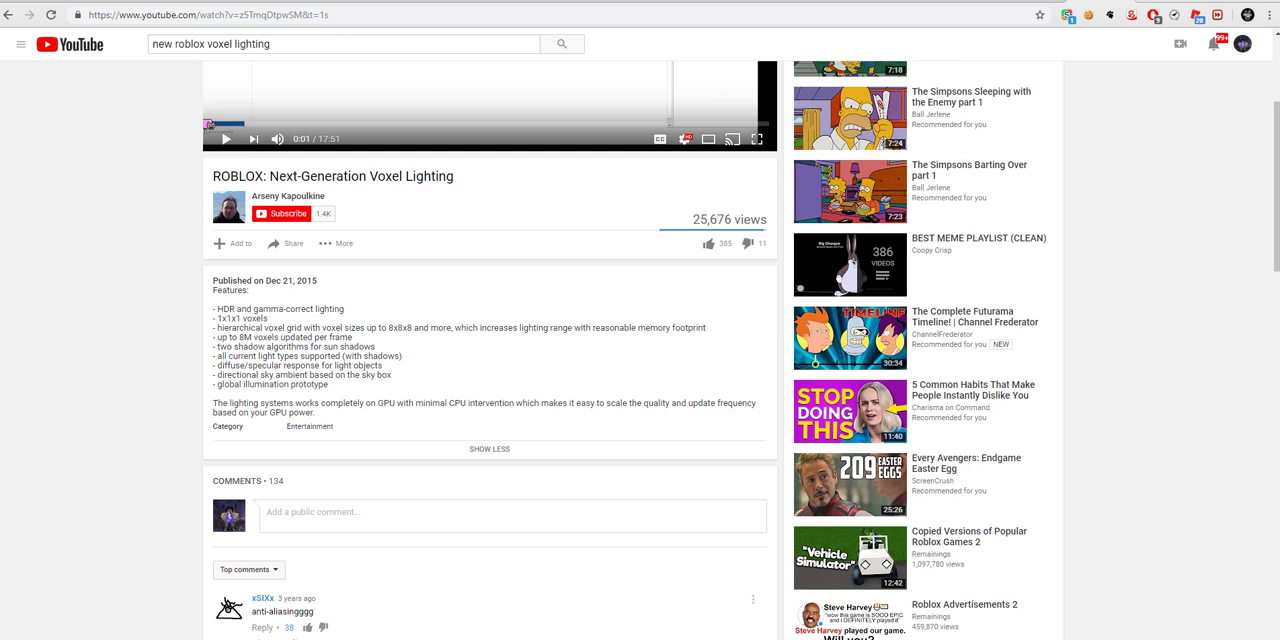
{"action": "scroll", "coordinate": [490, 350], "scroll_direction": "up", "scroll_amount": 2}
{"action": "scroll", "coordinate": [490, 350], "scroll_direction": "down", "scroll_amount": 1}
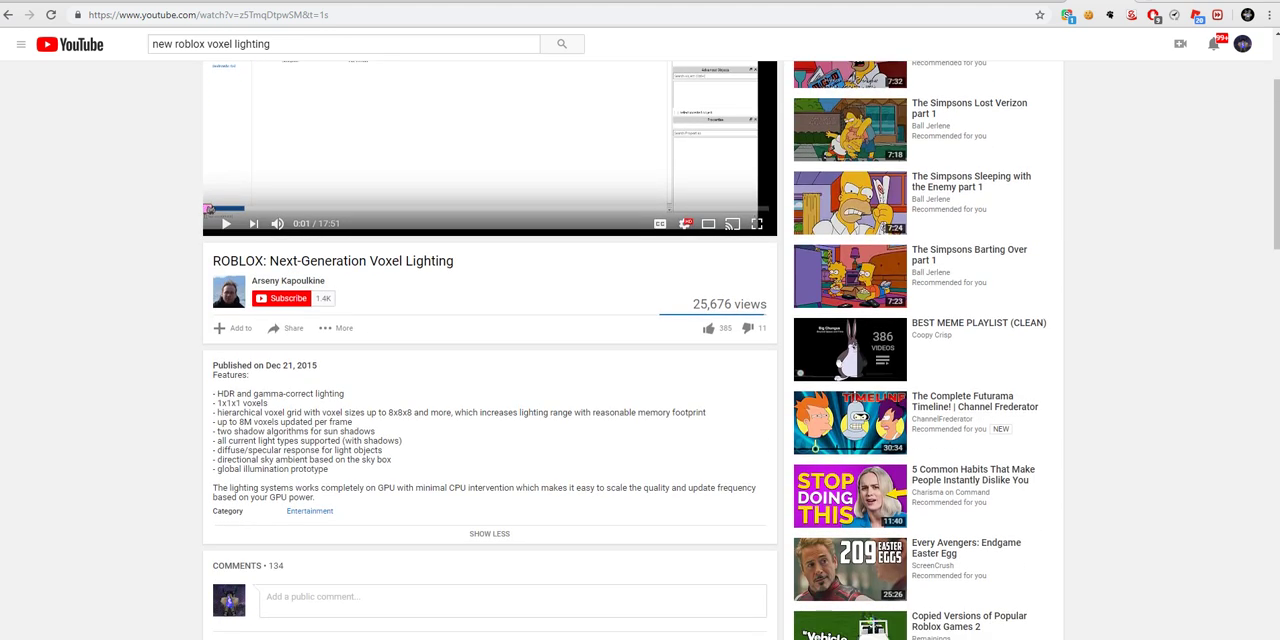
{"action": "left_click_drag", "start_coordinate": [650, 412], "coordinate": [212, 412]}
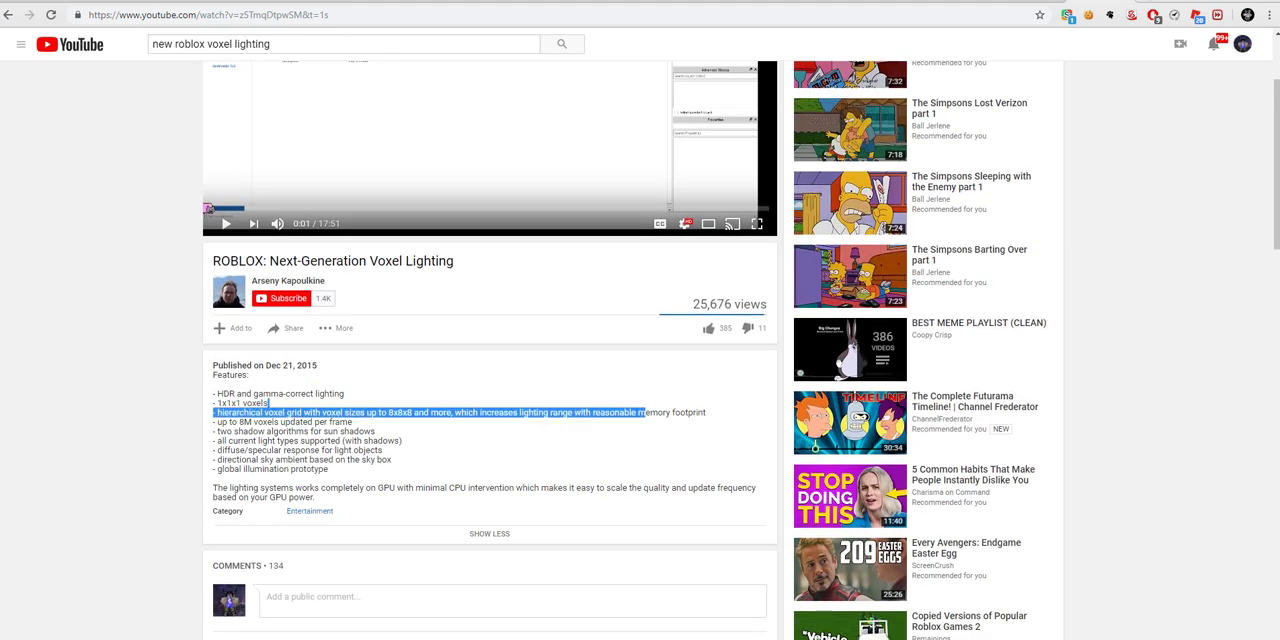
{"action": "left_click", "coordinate": [400, 440]}
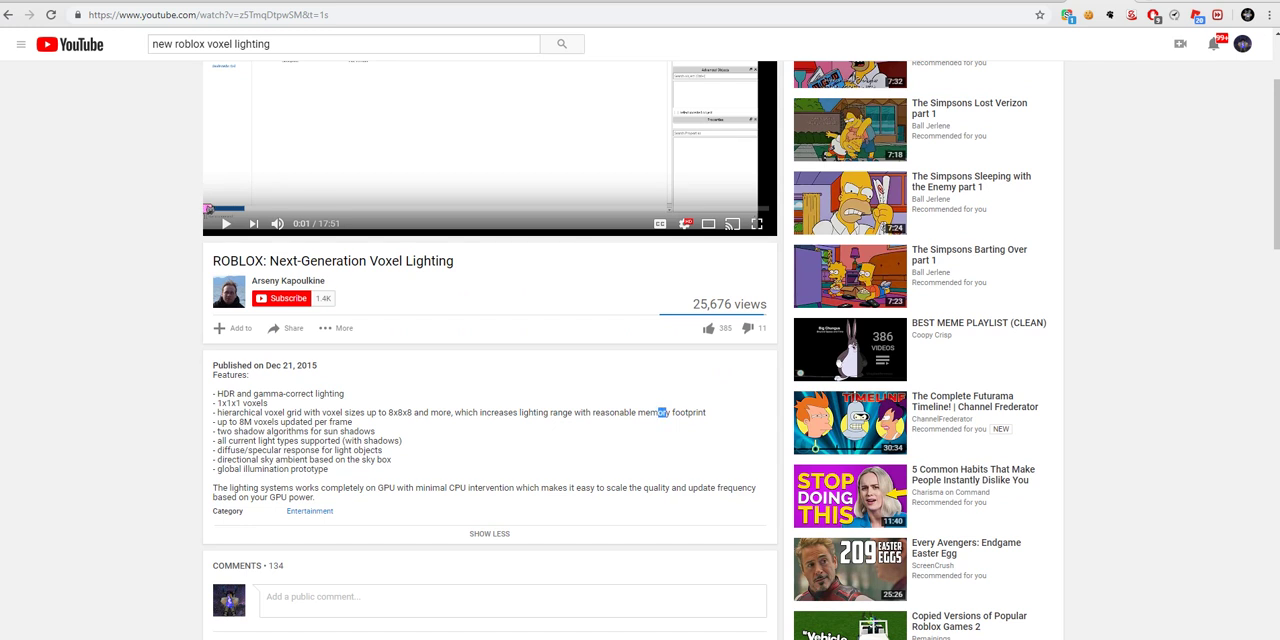
{"action": "double_click", "coordinate": [655, 412]}
{"action": "left_click", "coordinate": [655, 412]}
{"action": "left_click_drag", "start_coordinate": [669, 412], "coordinate": [657, 412]}
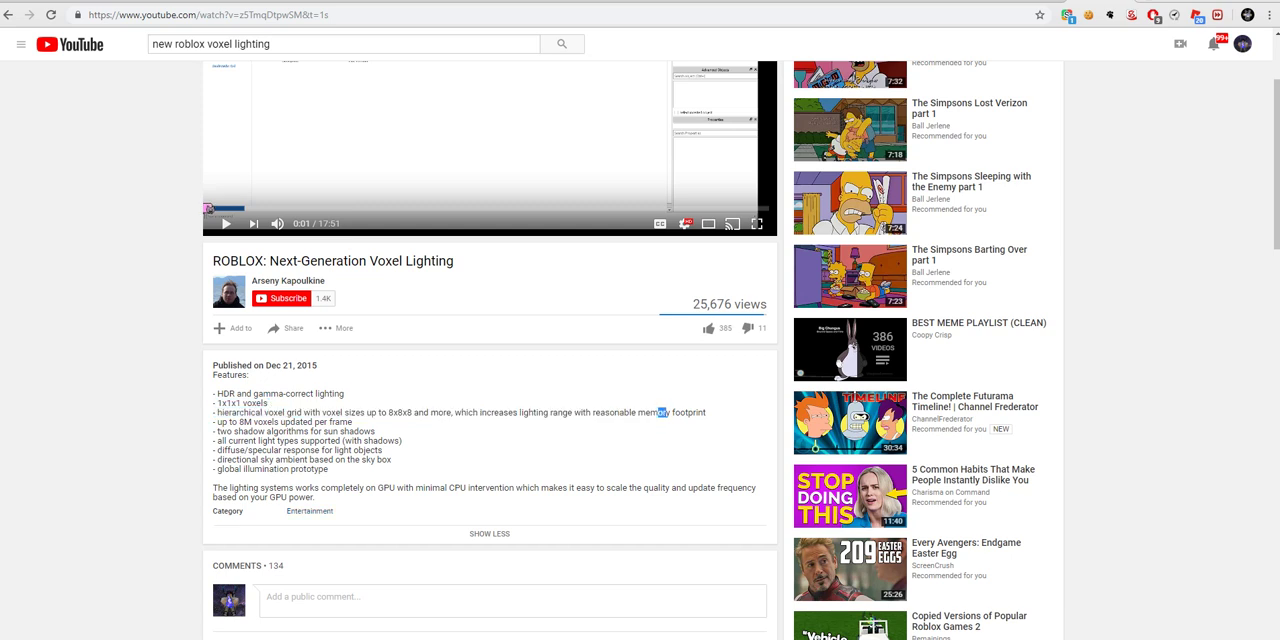